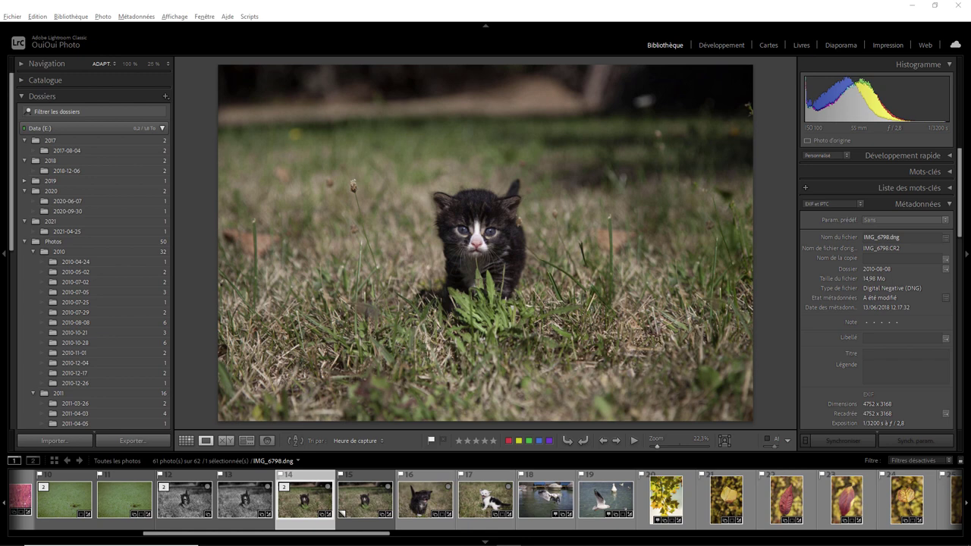
Inspect the kitten photo at 100% and check its 4752 x 3168 size in the metadata panel.
{"action": "left_click", "coordinate": [478, 240]}
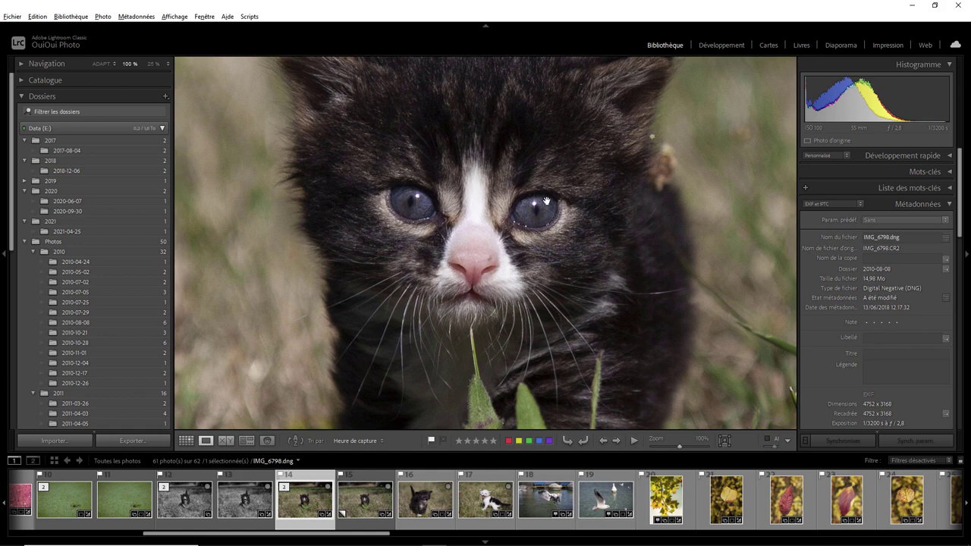
{"action": "left_click", "coordinate": [502, 232]}
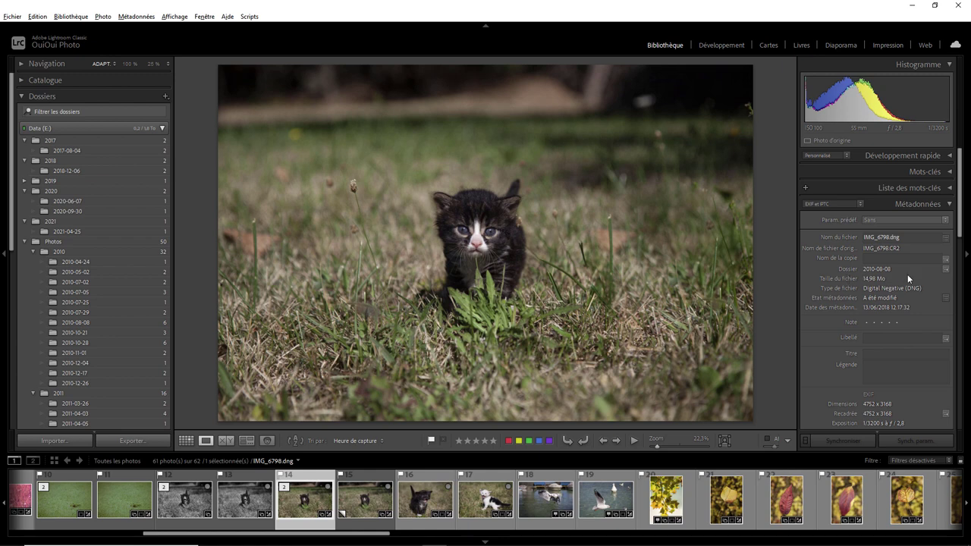
{"action": "left_click_drag", "start_coordinate": [960, 234], "coordinate": [959, 277]}
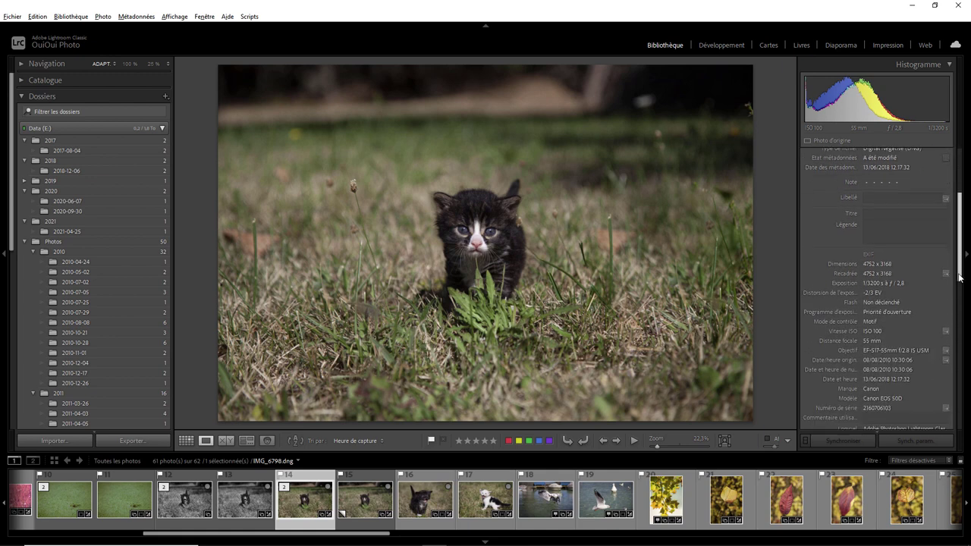
{"action": "left_click_drag", "start_coordinate": [958, 276], "coordinate": [960, 218]}
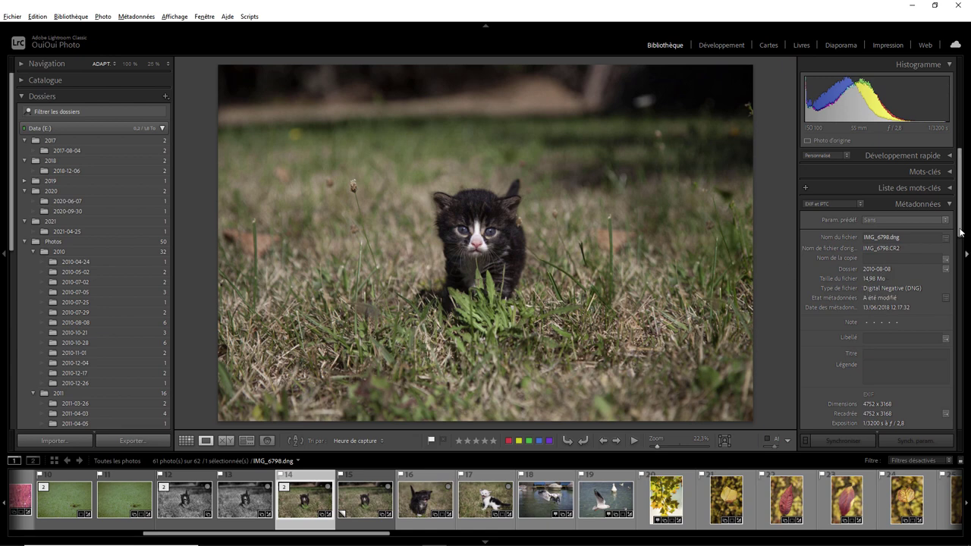
{"action": "left_click_drag", "start_coordinate": [960, 232], "coordinate": [960, 260]}
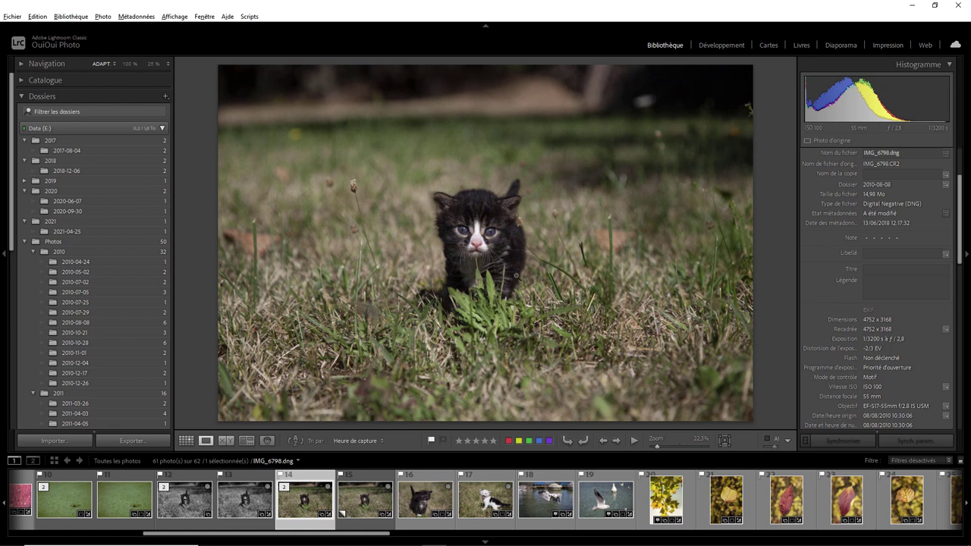
In Develop, crop IMG_6798 to a narrow portrait frame centred on the kitten.
{"action": "left_click", "coordinate": [733, 45]}
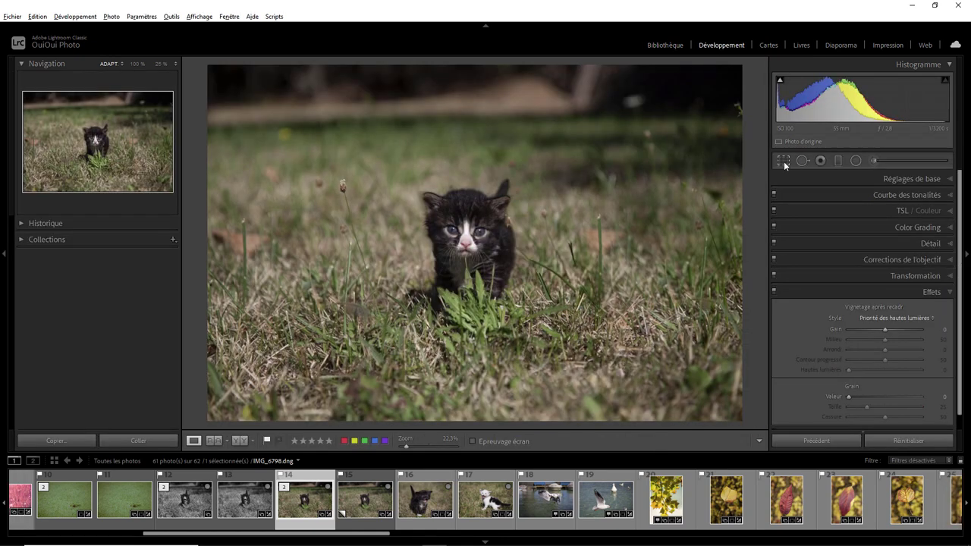
{"action": "left_click", "coordinate": [783, 161]}
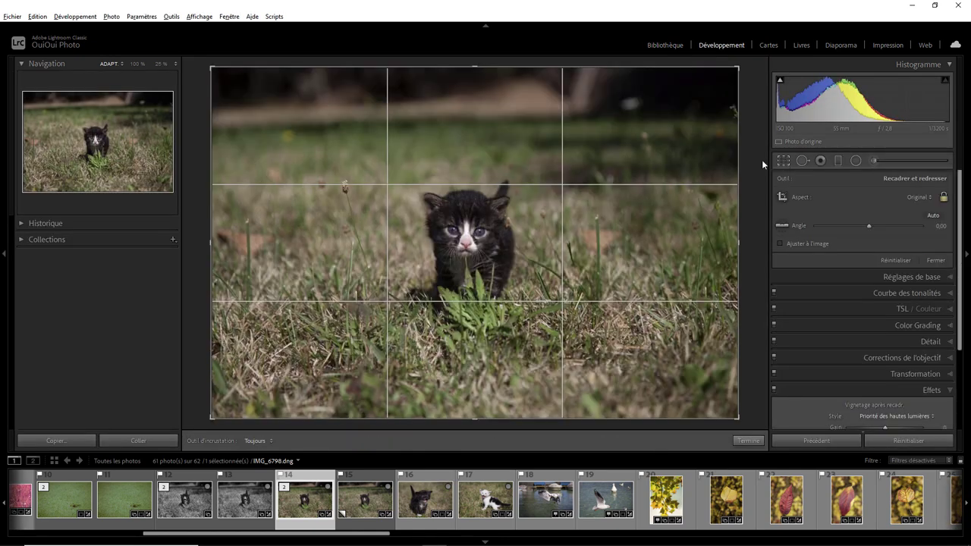
{"action": "left_click_drag", "start_coordinate": [738, 66], "coordinate": [558, 76]}
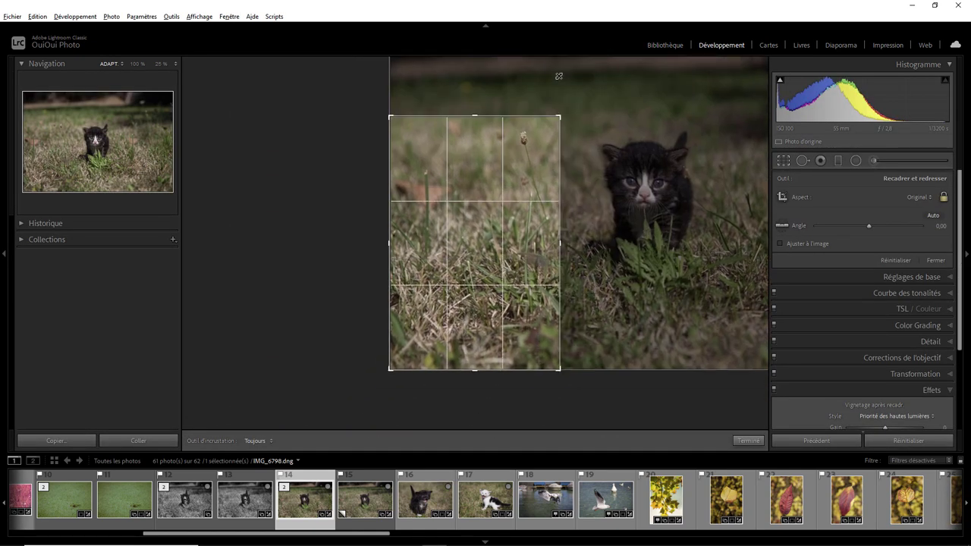
{"action": "mouse_move", "coordinate": [503, 209]}
{"action": "left_mouse_down"}
{"action": "mouse_move", "coordinate": [328, 269]}
{"action": "mouse_move", "coordinate": [324, 288]}
{"action": "left_mouse_up"}
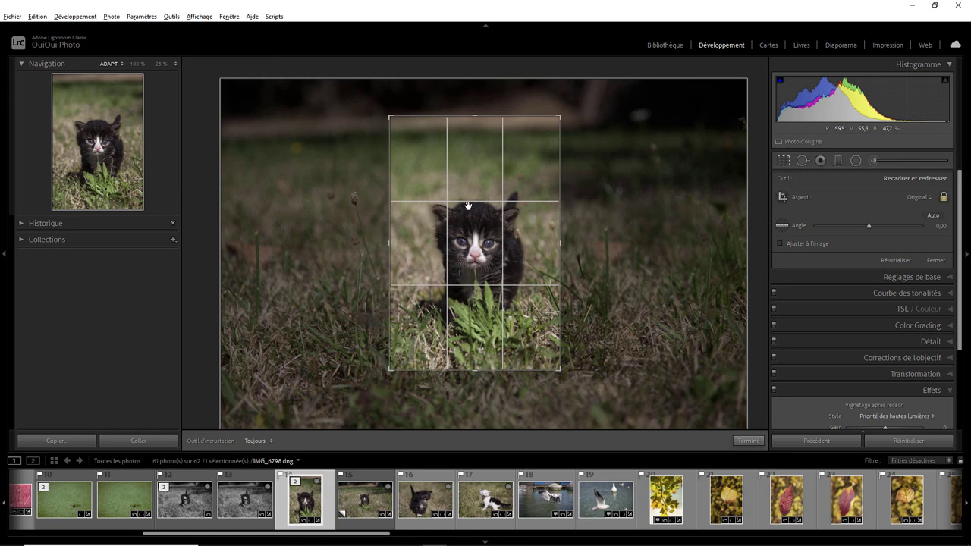
{"action": "mouse_move", "coordinate": [468, 206]}
{"action": "left_mouse_down"}
{"action": "mouse_move", "coordinate": [487, 201]}
{"action": "mouse_move", "coordinate": [468, 236]}
{"action": "left_mouse_up"}
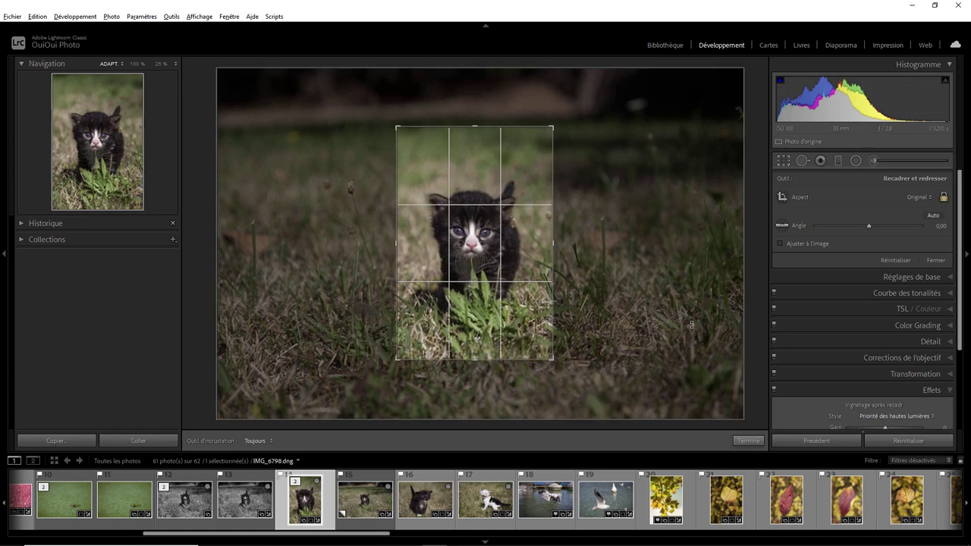
{"action": "left_click", "coordinate": [749, 440]}
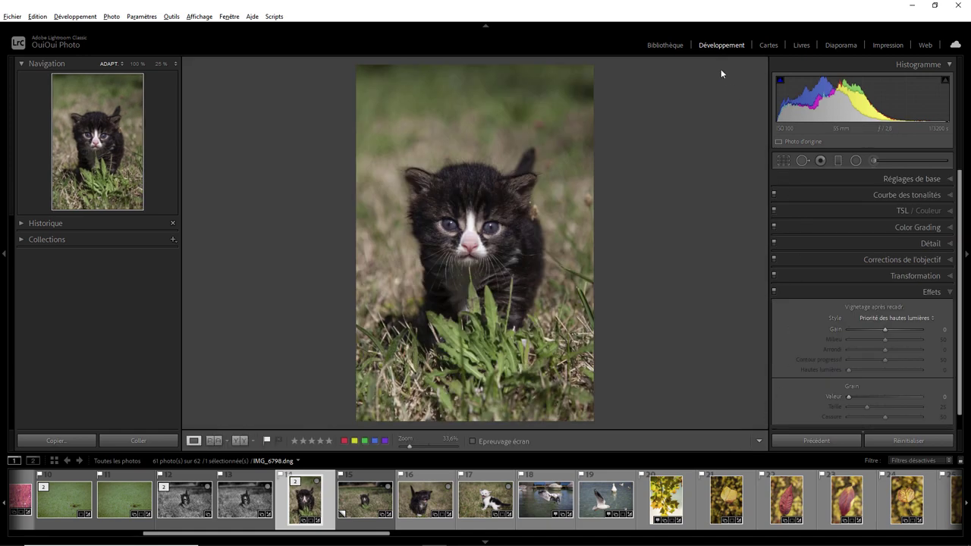
Back in the Library, check the 1398 x 2097 cropped photo's sharpness at 100%.
{"action": "left_click", "coordinate": [665, 45]}
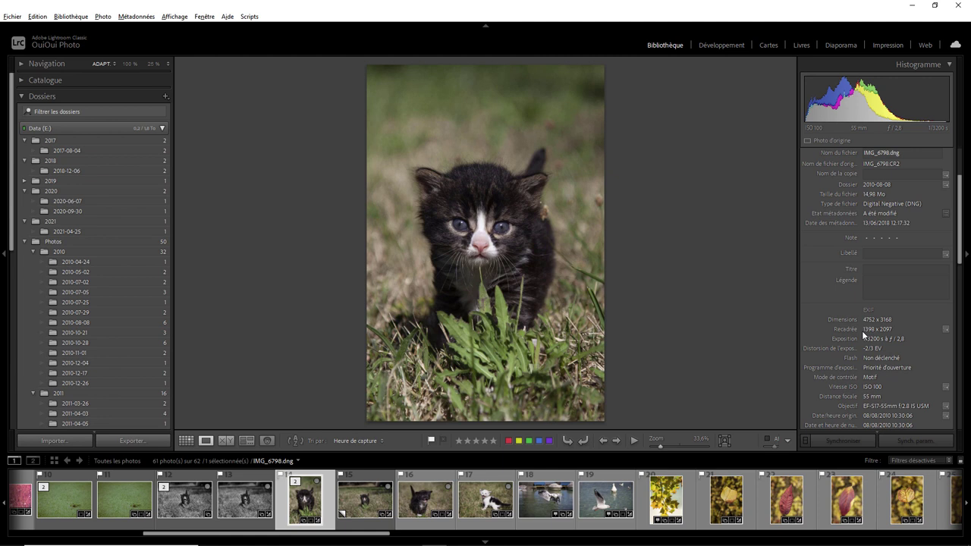
{"action": "mouse_move", "coordinate": [882, 329]}
{"action": "left_click", "coordinate": [504, 228]}
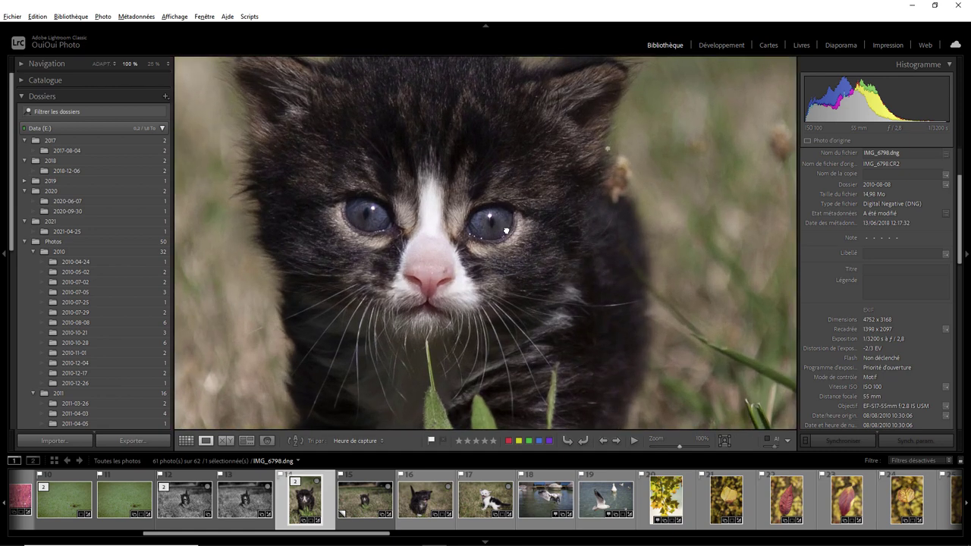
{"action": "left_click", "coordinate": [505, 230]}
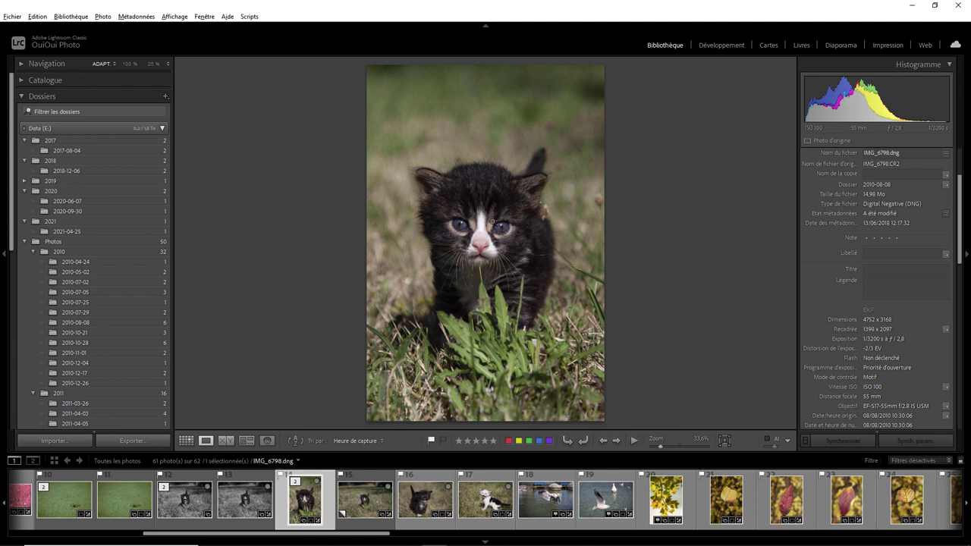
Open the Photo > Accentuer preview for IMG_6798 with Super Resolution checked.
{"action": "left_click", "coordinate": [101, 16]}
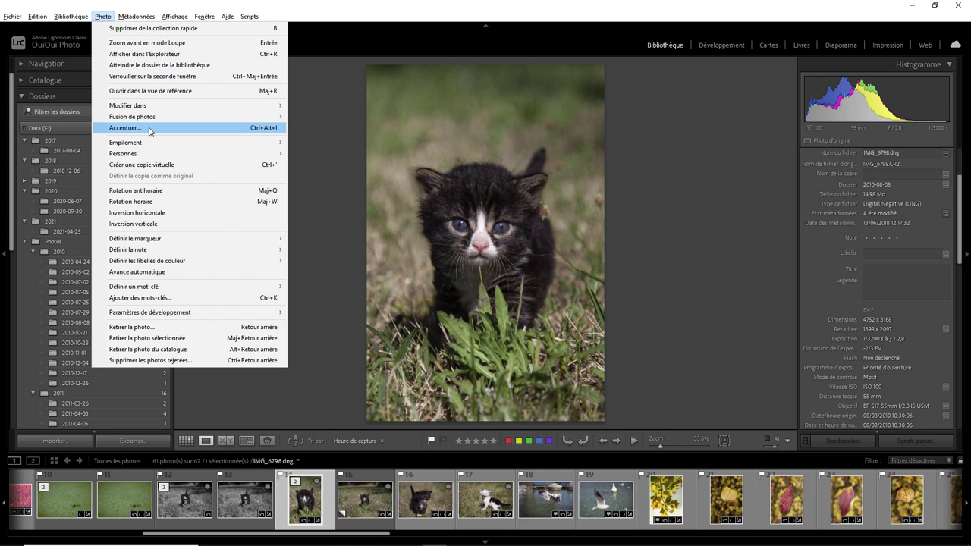
{"action": "left_click", "coordinate": [149, 129]}
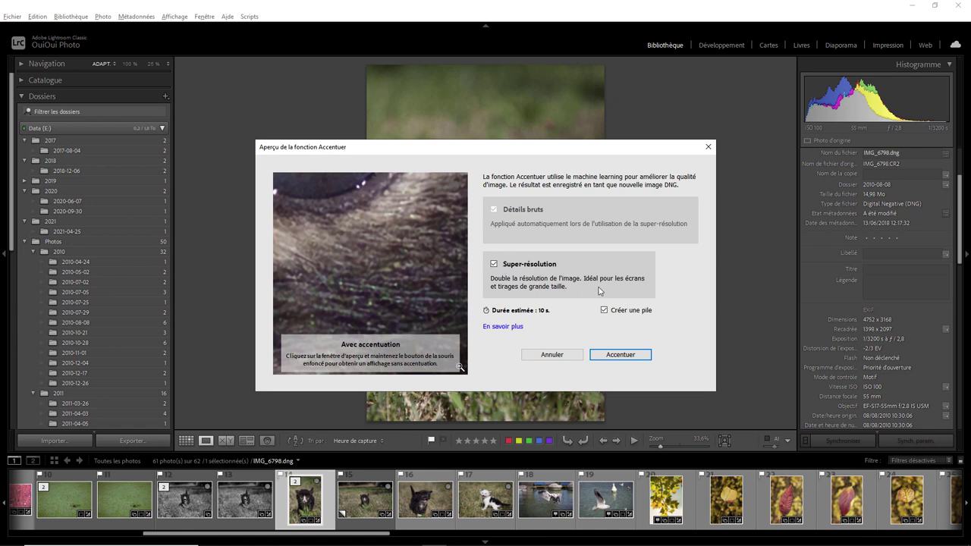
Compare the Avec/Sans accentuation previews, then create the enhanced IMG_6798 DNG.
{"action": "left_click", "coordinate": [375, 245]}
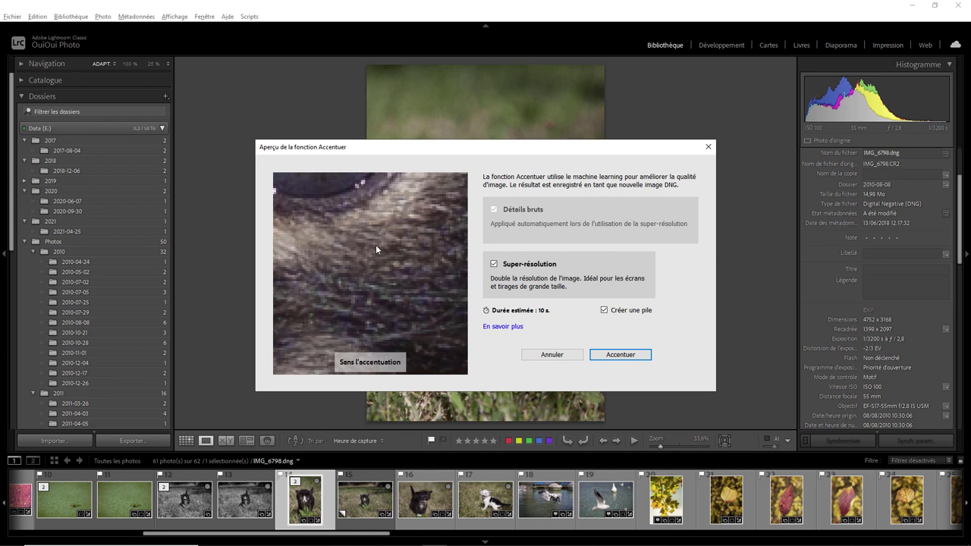
{"action": "left_click_drag", "start_coordinate": [375, 244], "coordinate": [375, 246]}
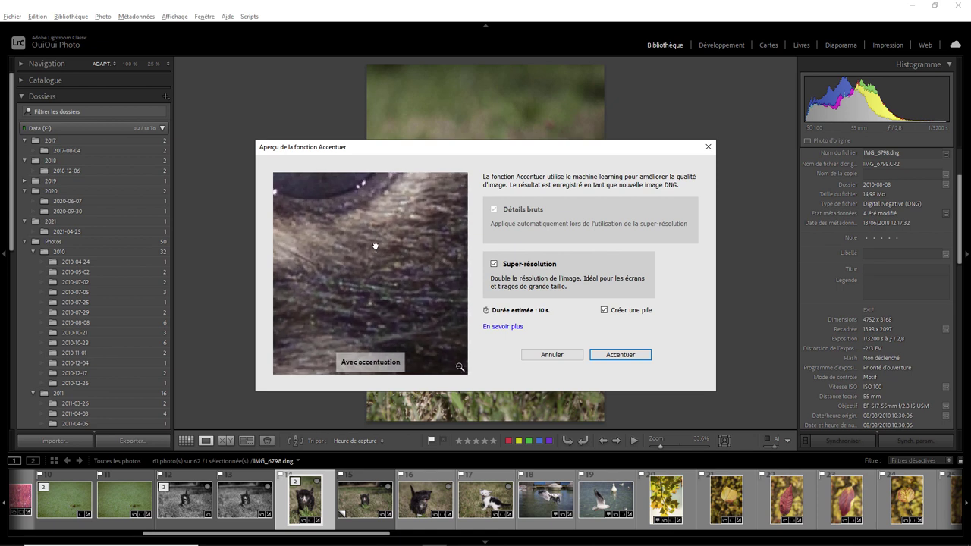
{"action": "left_click", "coordinate": [375, 246]}
{"action": "left_click_drag", "start_coordinate": [376, 244], "coordinate": [376, 244]}
{"action": "left_click_drag", "start_coordinate": [386, 227], "coordinate": [385, 229]}
{"action": "left_click", "coordinate": [618, 355]}
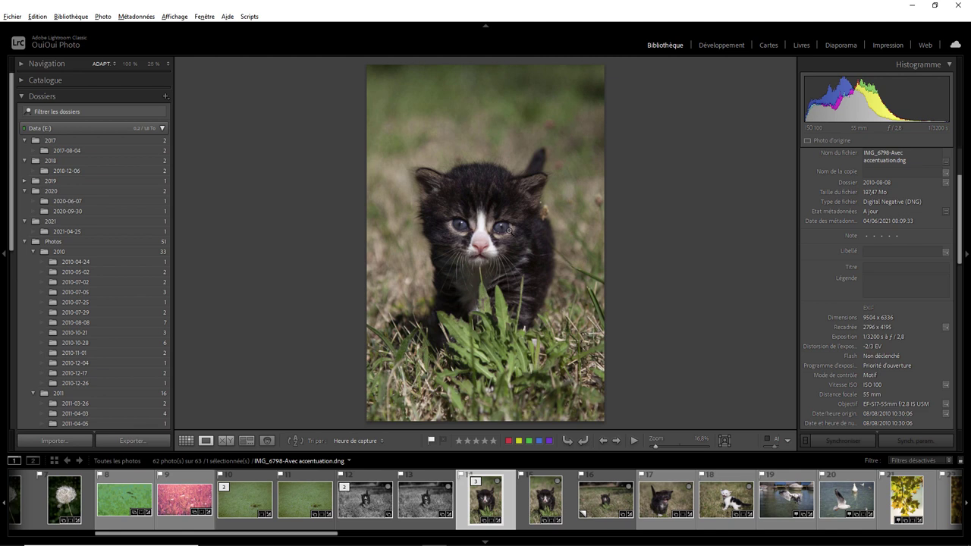
Compare the original and enhanced IMG_6798 at 100% around the kitten's eye.
{"action": "key", "text": "Right"}
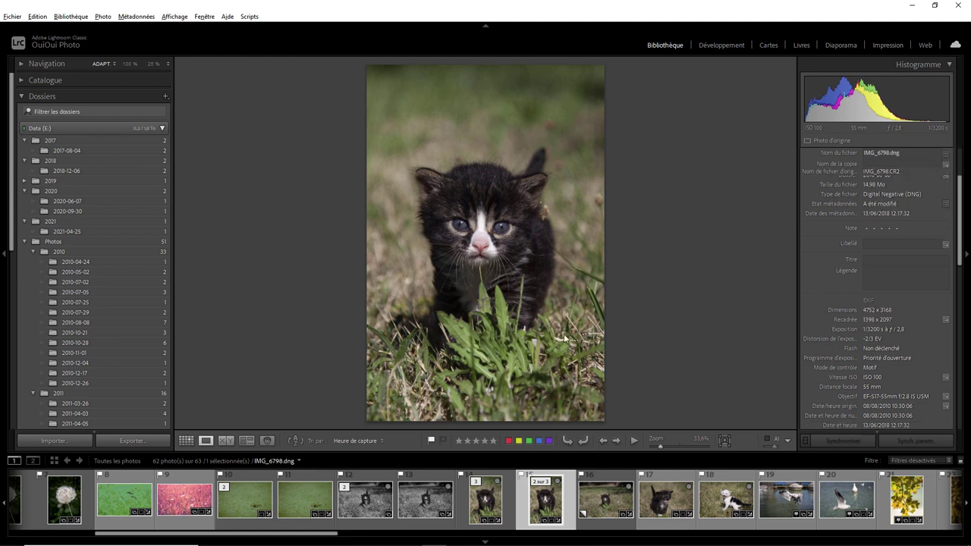
{"action": "left_click", "coordinate": [497, 500]}
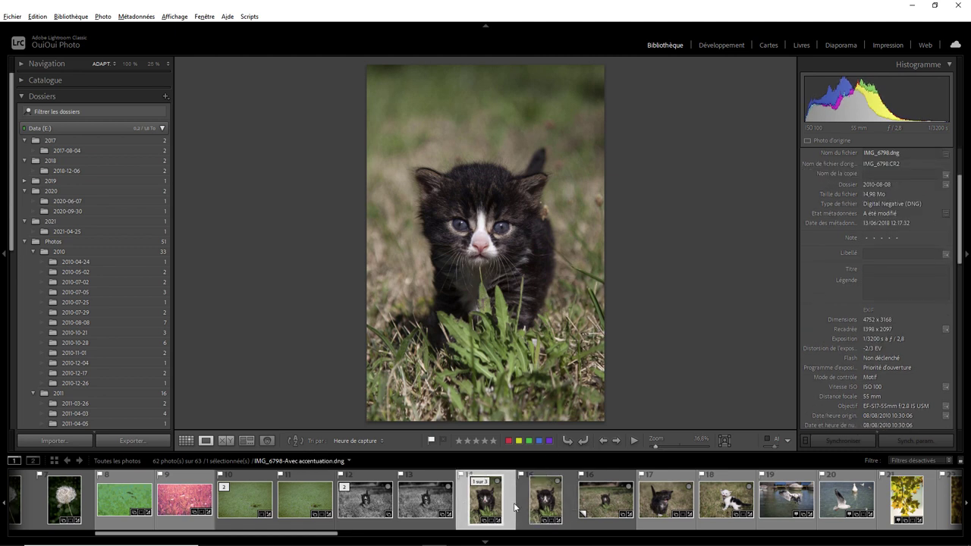
{"action": "left_click", "coordinate": [543, 501]}
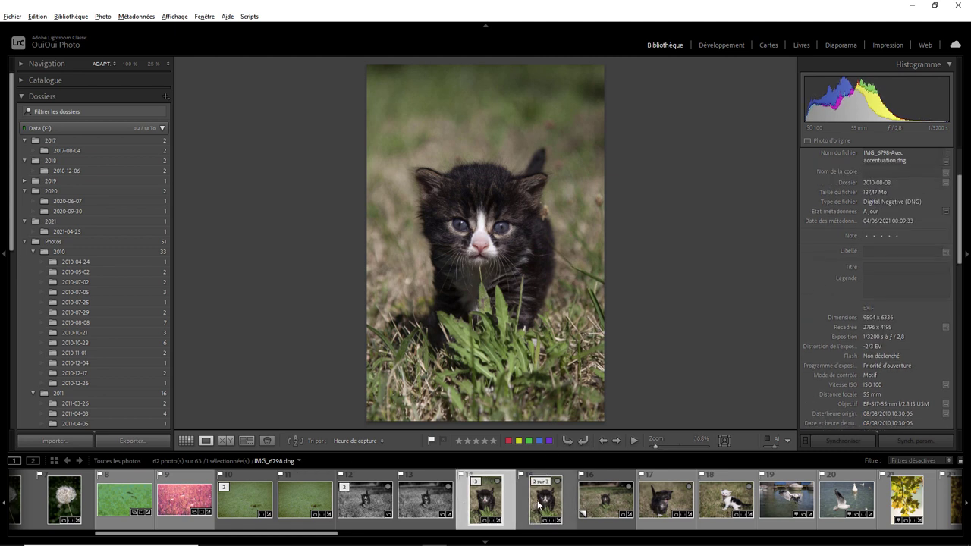
{"action": "left_click", "coordinate": [498, 225]}
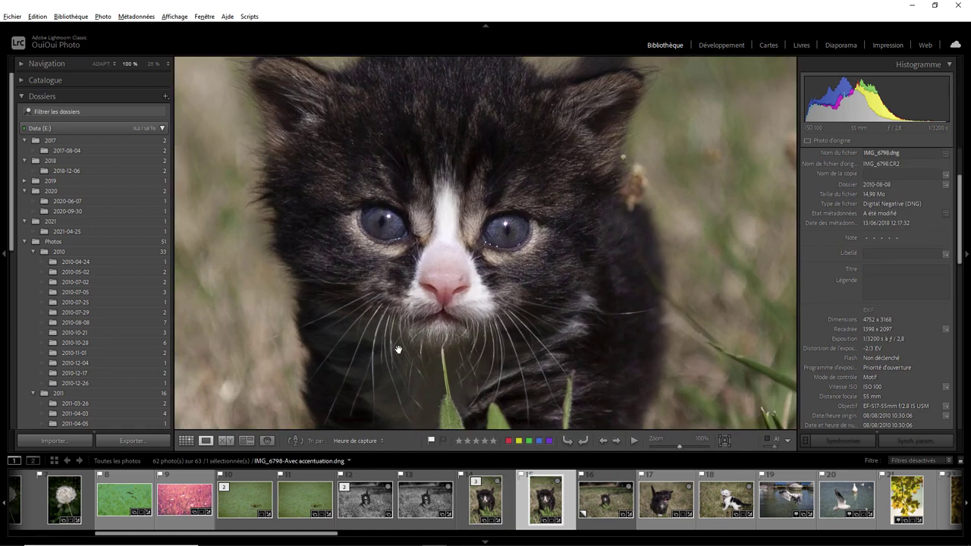
{"action": "left_click", "coordinate": [489, 502]}
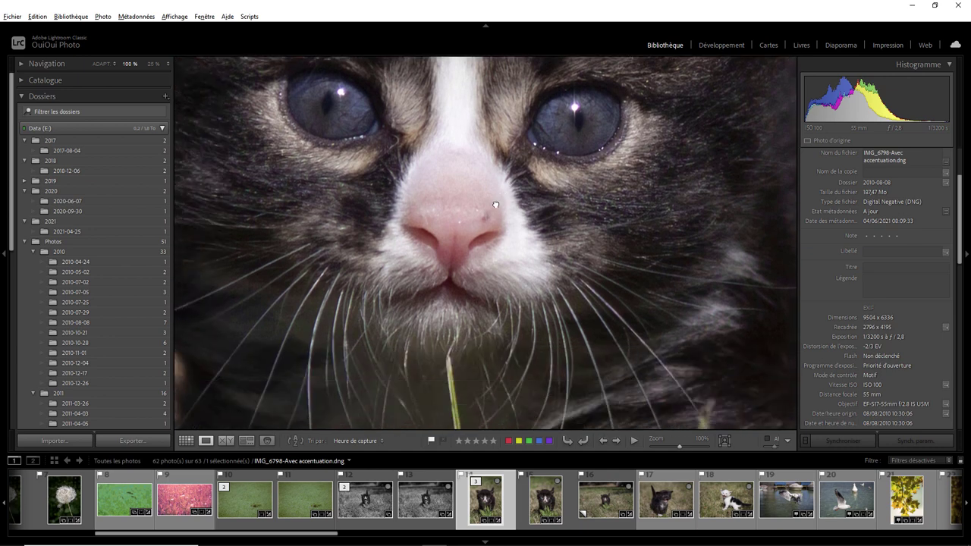
{"action": "mouse_move", "coordinate": [447, 288]}
{"action": "left_mouse_down"}
{"action": "mouse_move", "coordinate": [494, 208]}
{"action": "mouse_move", "coordinate": [411, 345]}
{"action": "left_mouse_up"}
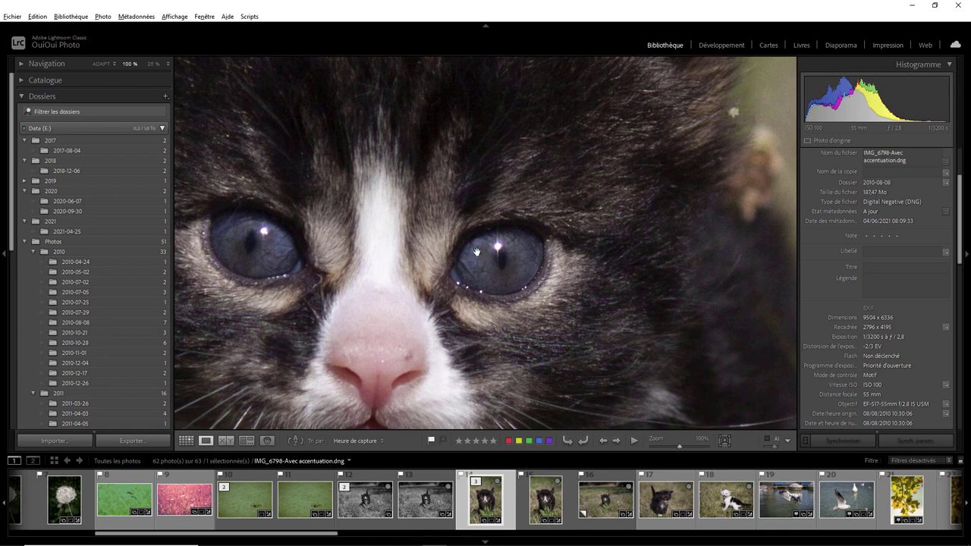
{"action": "left_click", "coordinate": [537, 485]}
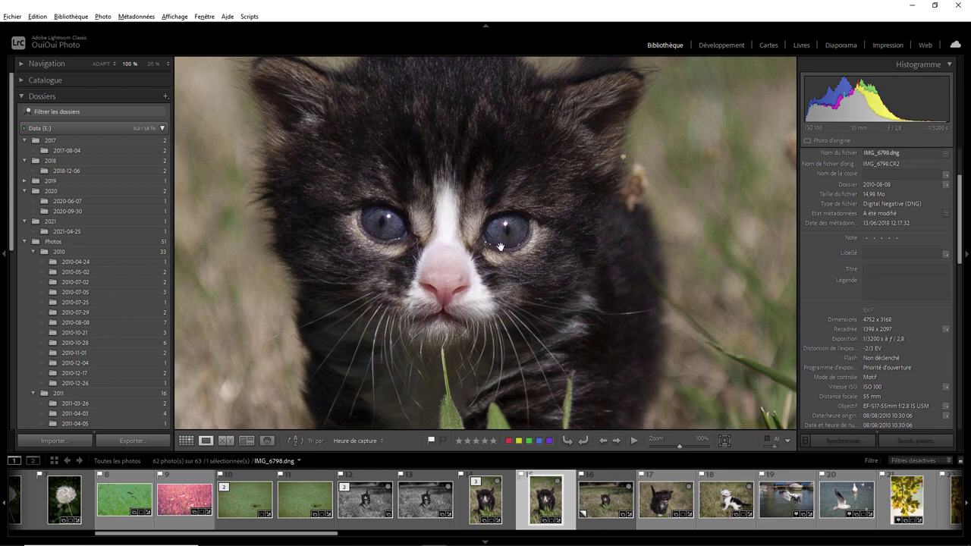
Pan the enhanced 9504 x 6336 copy at 100% to centre the kitten's eyes and nose.
{"action": "left_click", "coordinate": [486, 502]}
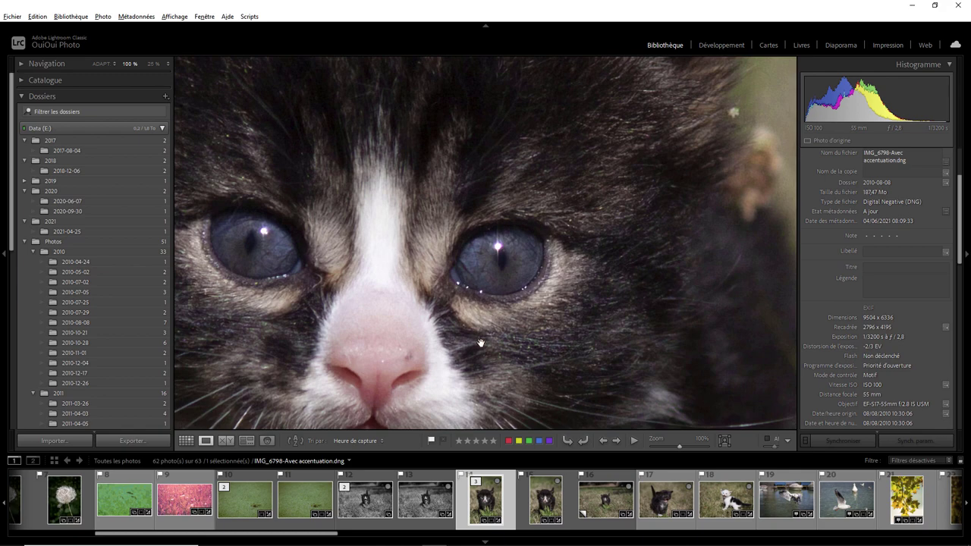
{"action": "left_click_drag", "start_coordinate": [481, 342], "coordinate": [540, 230]}
{"action": "left_click", "coordinate": [515, 238]}
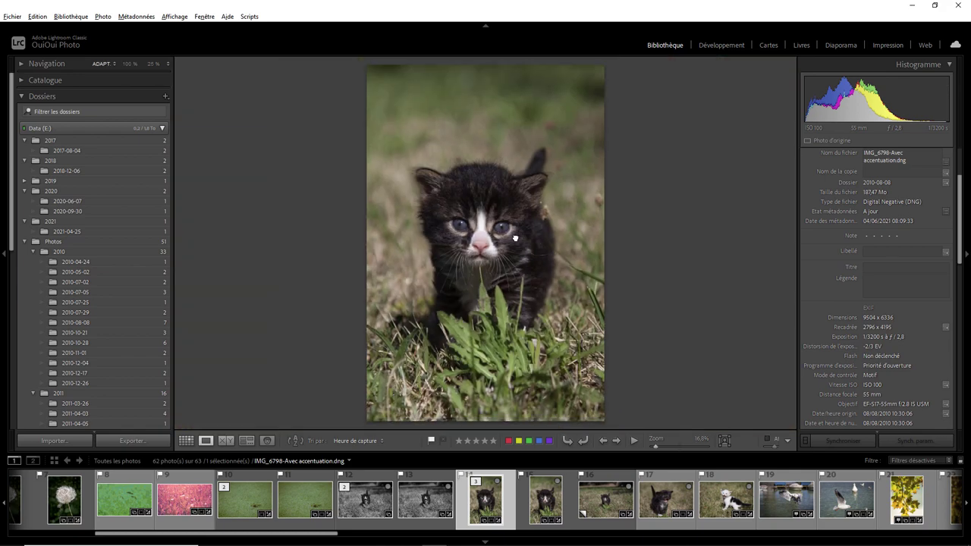
{"action": "left_click", "coordinate": [515, 238]}
{"action": "left_click_drag", "start_coordinate": [578, 210], "coordinate": [477, 352]}
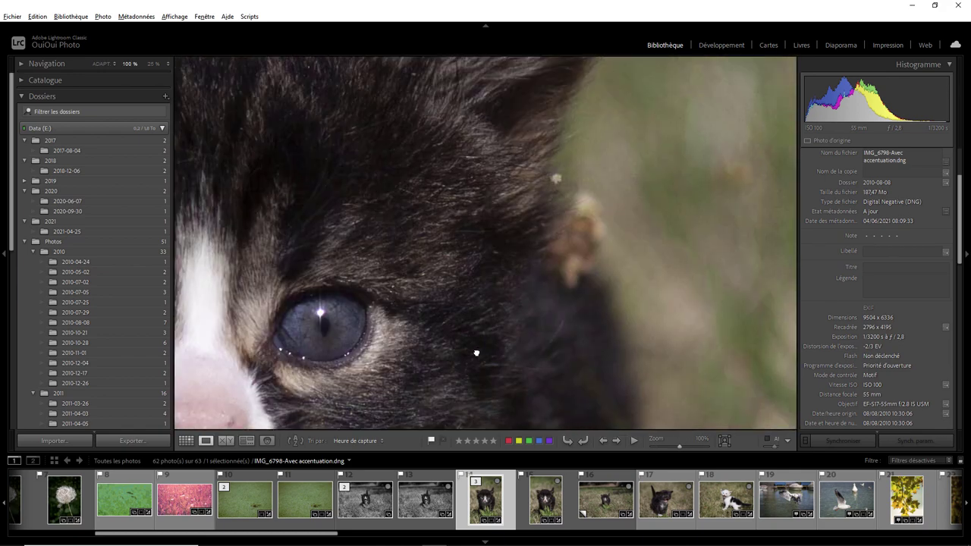
{"action": "left_click_drag", "start_coordinate": [400, 252], "coordinate": [503, 144]}
{"action": "mouse_move", "coordinate": [311, 312]}
{"action": "left_mouse_down"}
{"action": "mouse_move", "coordinate": [367, 257]}
{"action": "mouse_move", "coordinate": [411, 293]}
{"action": "left_mouse_up"}
{"action": "left_click_drag", "start_coordinate": [399, 244], "coordinate": [462, 292]}
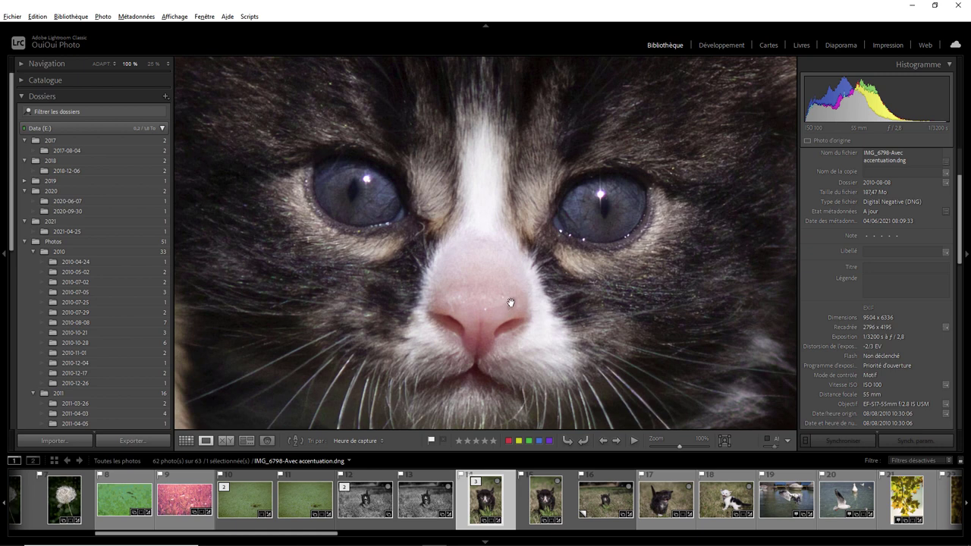
Toggle between the enhanced copy and original 4752 x 3168 photo, fitting the view.
{"action": "left_click", "coordinate": [543, 494]}
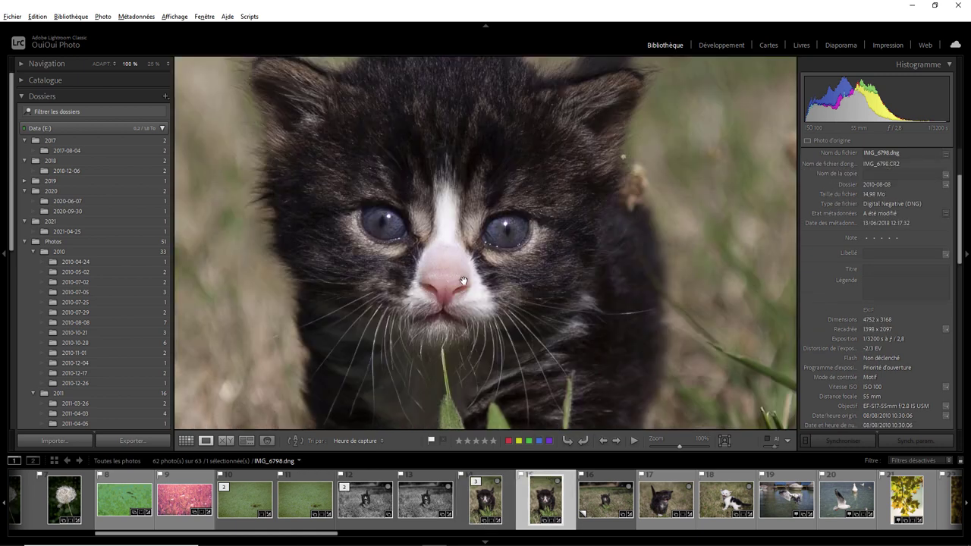
{"action": "left_click", "coordinate": [493, 496]}
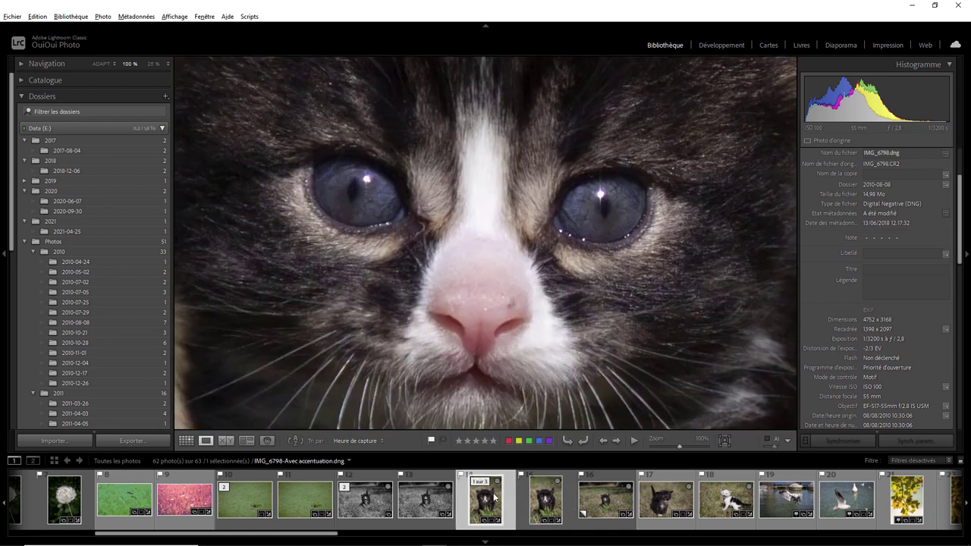
{"action": "left_click", "coordinate": [543, 498]}
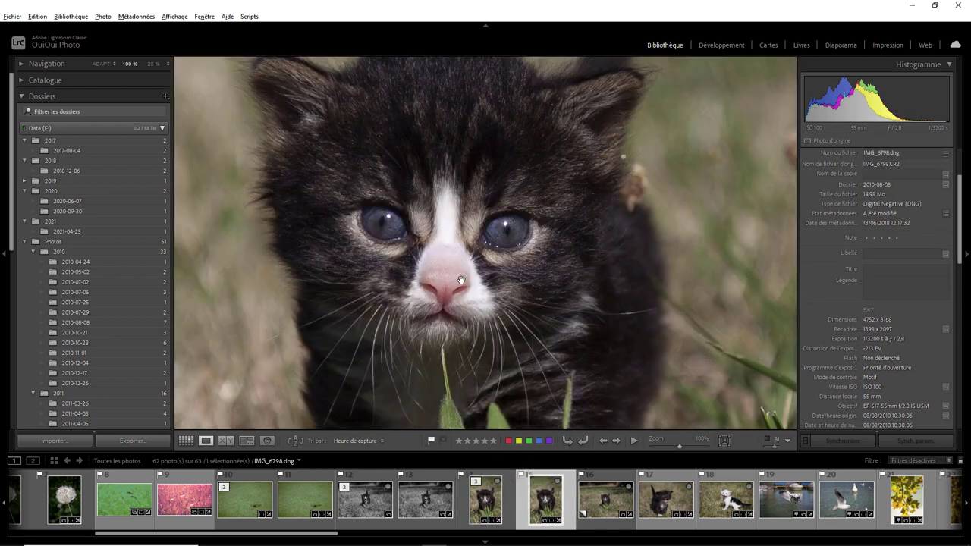
{"action": "left_click", "coordinate": [496, 497]}
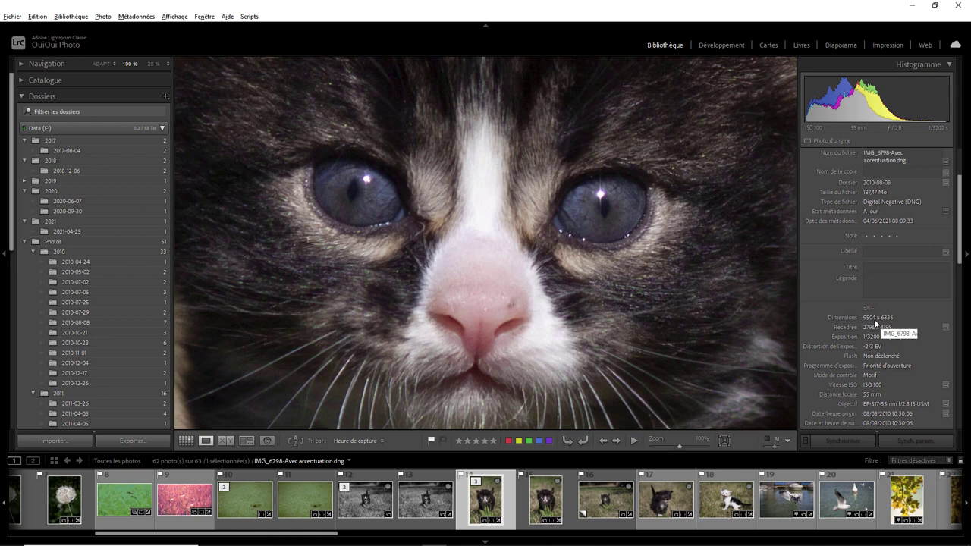
{"action": "left_click", "coordinate": [523, 246]}
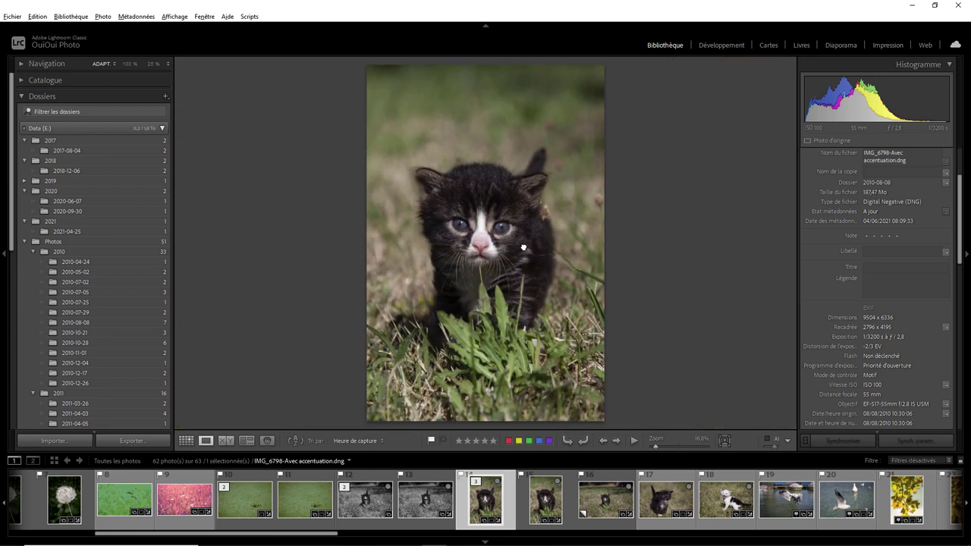
{"action": "left_click", "coordinate": [546, 499]}
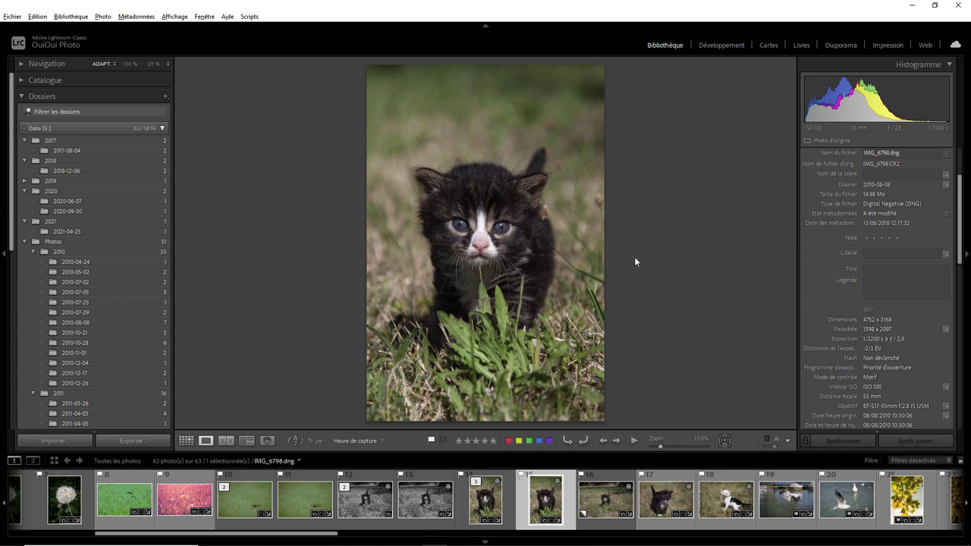
Scroll the OuiOuiPhoto resolution article to the Calculatrice DPI widget.
{"action": "scroll", "coordinate": [478, 199], "scroll_direction": "up", "scroll_amount": 1}
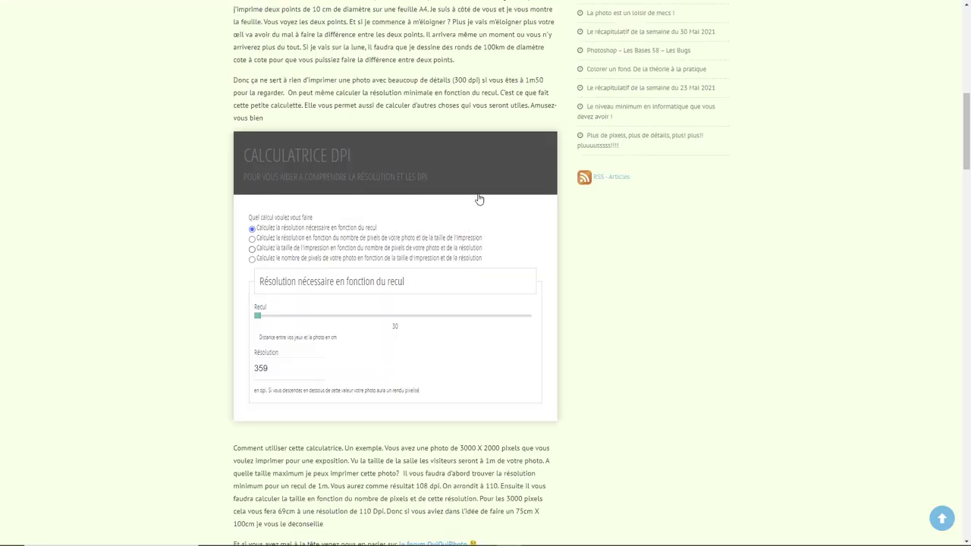
{"action": "scroll", "coordinate": [478, 199], "scroll_direction": "up", "scroll_amount": 4}
{"action": "scroll", "coordinate": [478, 199], "scroll_direction": "up", "scroll_amount": 5}
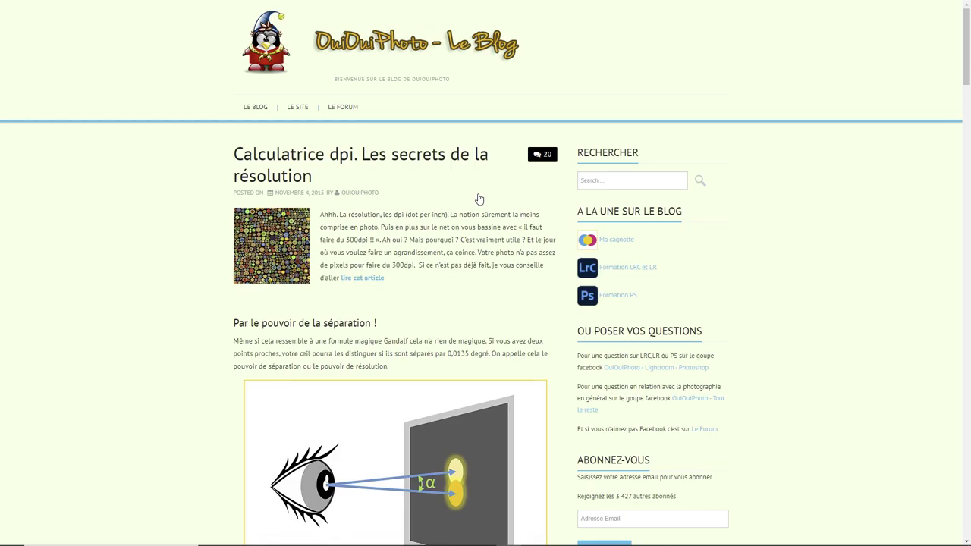
{"action": "scroll", "coordinate": [479, 198], "scroll_direction": "down", "scroll_amount": 3}
{"action": "scroll", "coordinate": [478, 199], "scroll_direction": "up", "scroll_amount": 3}
{"action": "scroll", "coordinate": [443, 236], "scroll_direction": "down", "scroll_amount": 3}
{"action": "scroll", "coordinate": [444, 236], "scroll_direction": "down", "scroll_amount": 3}
{"action": "scroll", "coordinate": [443, 237], "scroll_direction": "down", "scroll_amount": 4}
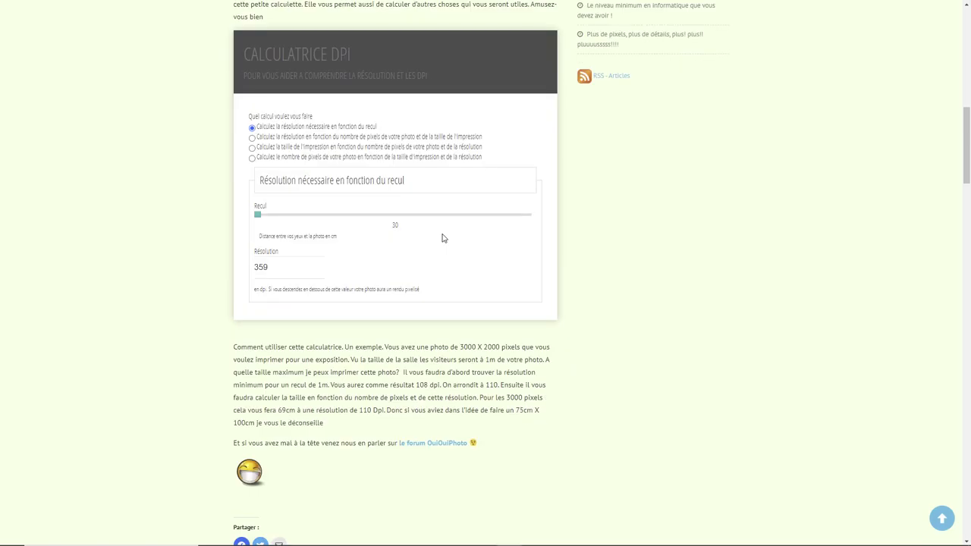
{"action": "scroll", "coordinate": [443, 238], "scroll_direction": "up", "scroll_amount": 2}
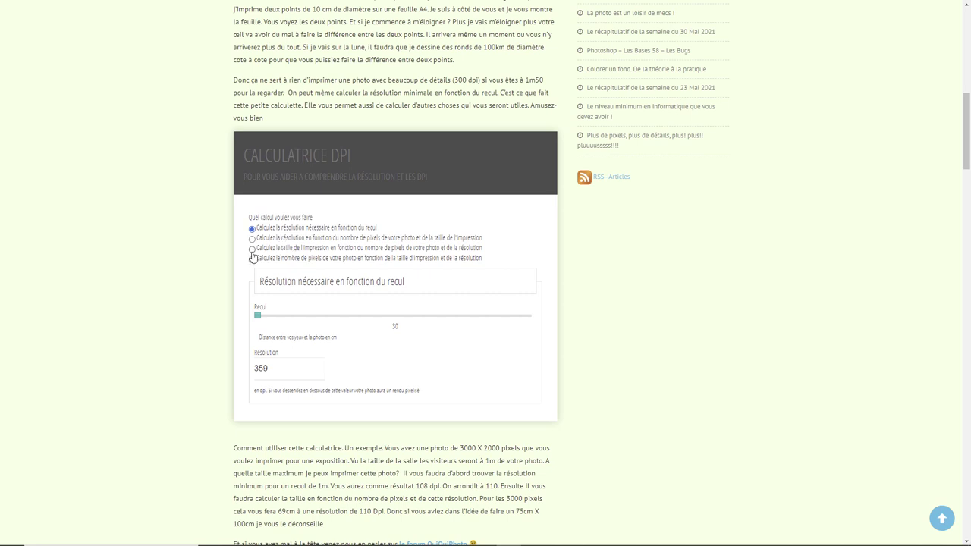
Check a 3800 px photo's print size, then set the viewing distance to 120 cm (90 dpi).
{"action": "left_click", "coordinate": [252, 249]}
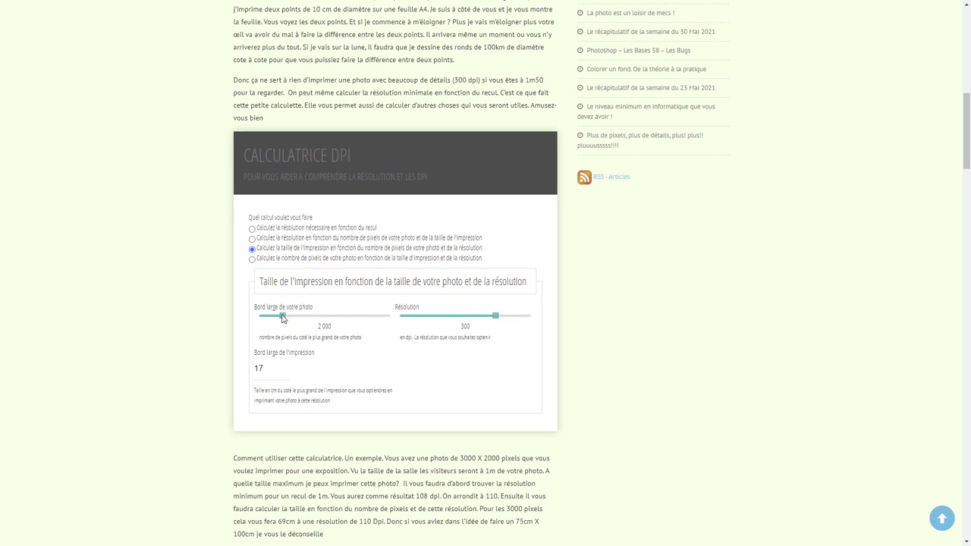
{"action": "mouse_move", "coordinate": [285, 316]}
{"action": "left_mouse_down"}
{"action": "mouse_move", "coordinate": [357, 323]}
{"action": "mouse_move", "coordinate": [284, 321]}
{"action": "left_mouse_up"}
{"action": "left_click", "coordinate": [252, 229]}
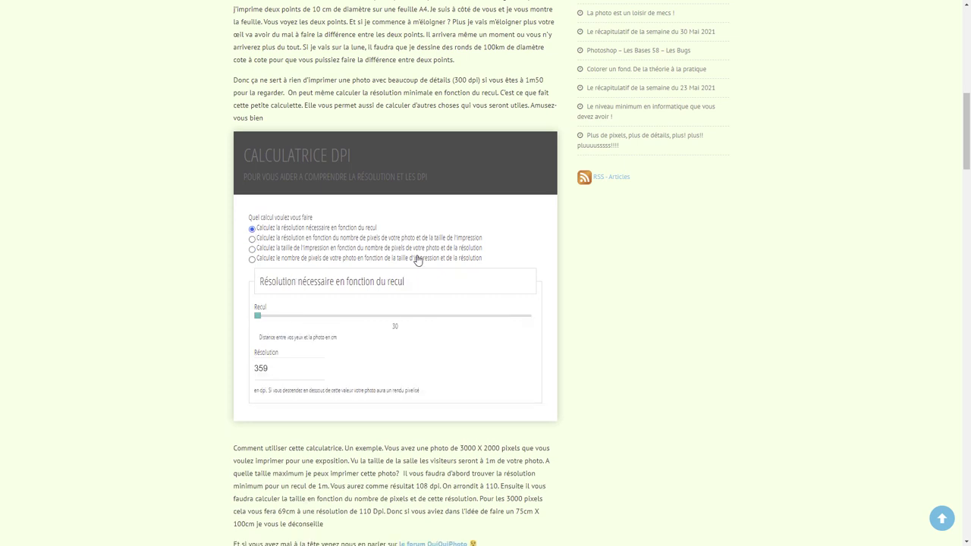
{"action": "left_click_drag", "start_coordinate": [264, 318], "coordinate": [315, 322]}
{"action": "left_click_drag", "start_coordinate": [314, 320], "coordinate": [325, 322]}
In print-size mode, set the resolution to 170 dpi for a 30 cm print from 2000 px.
{"action": "left_click", "coordinate": [277, 251]}
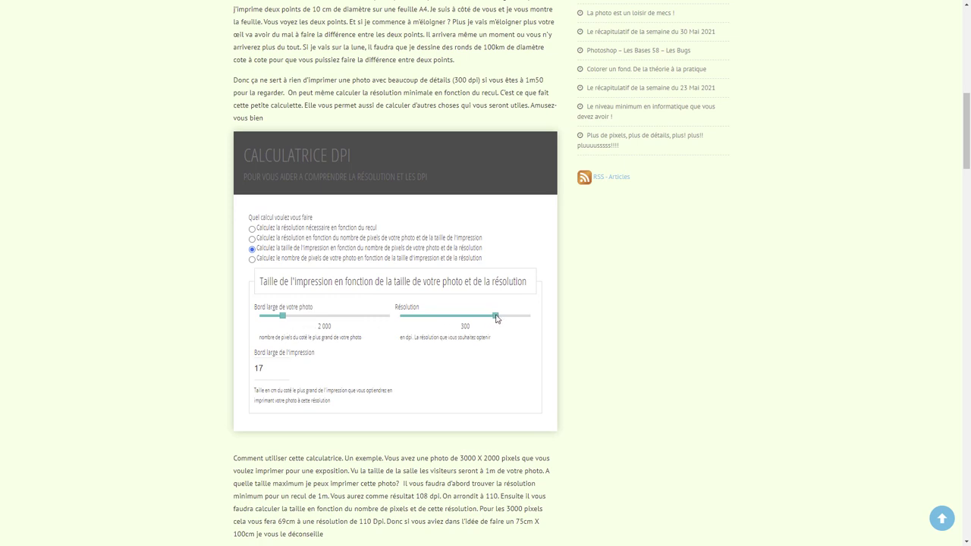
{"action": "left_click_drag", "start_coordinate": [494, 315], "coordinate": [430, 329]}
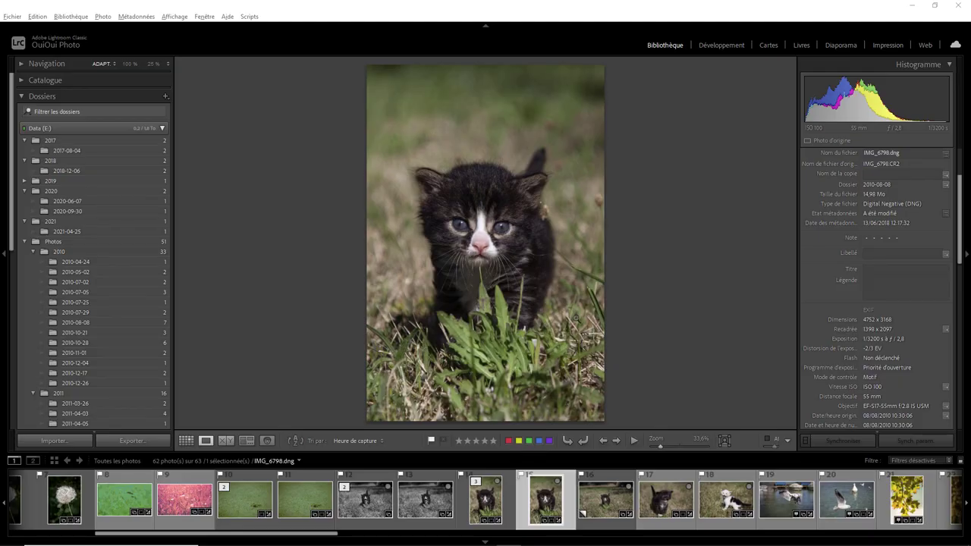
Select IMG_6848 in the filmstrip and open its Accentuer preview with Super-résolution.
{"action": "left_click", "coordinate": [661, 498]}
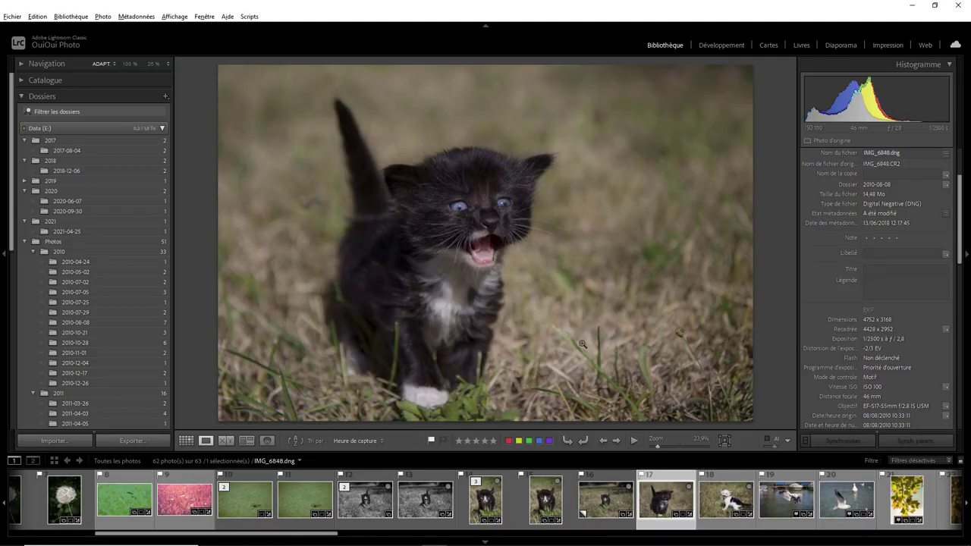
{"action": "left_click", "coordinate": [104, 17]}
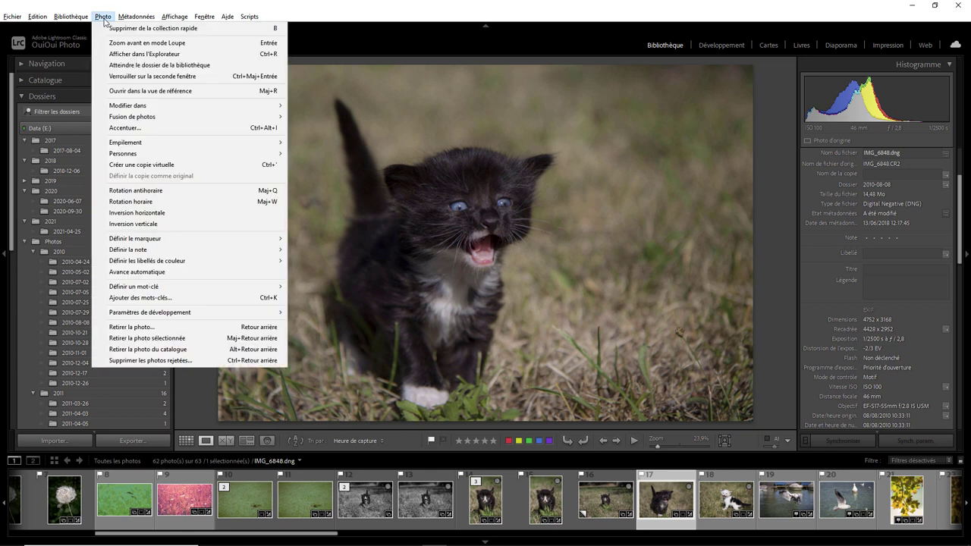
{"action": "left_click", "coordinate": [152, 127]}
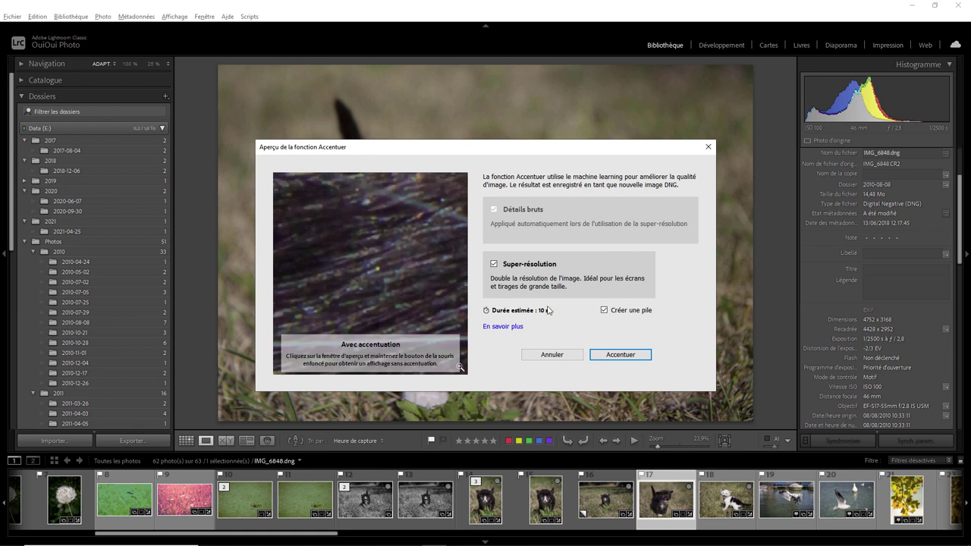
Confirm Super Resolution to create IMG_6848-Avec accentuation.dng at 9504 x 6336.
{"action": "left_click", "coordinate": [615, 357]}
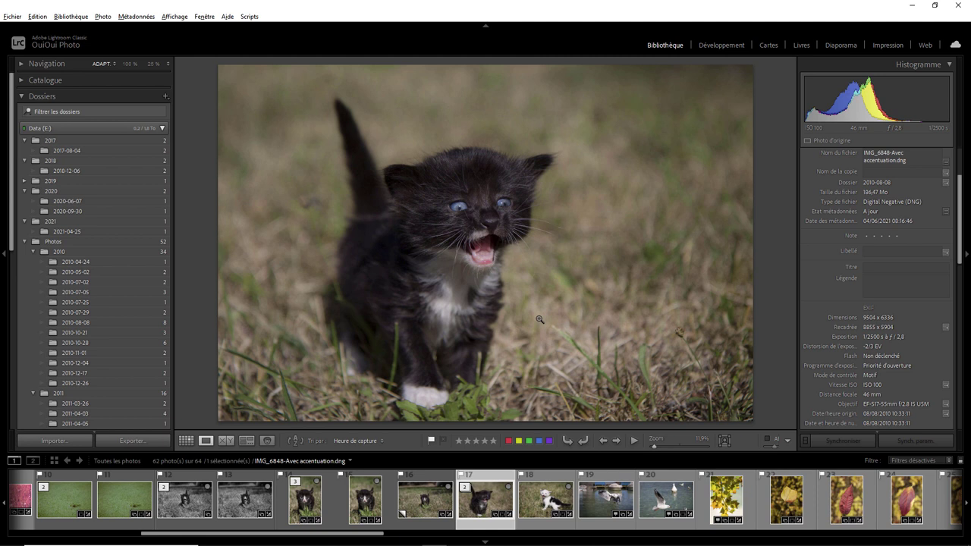
View the enhanced IMG_6798 kitten, then the original IMG_6798.dng / Copie 1.
{"action": "left_click", "coordinate": [311, 499]}
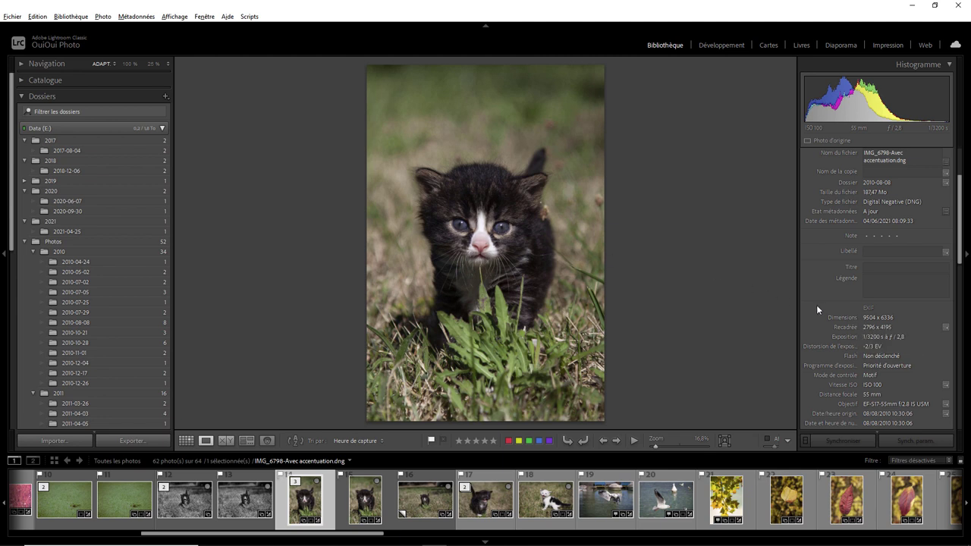
{"action": "left_click", "coordinate": [373, 504]}
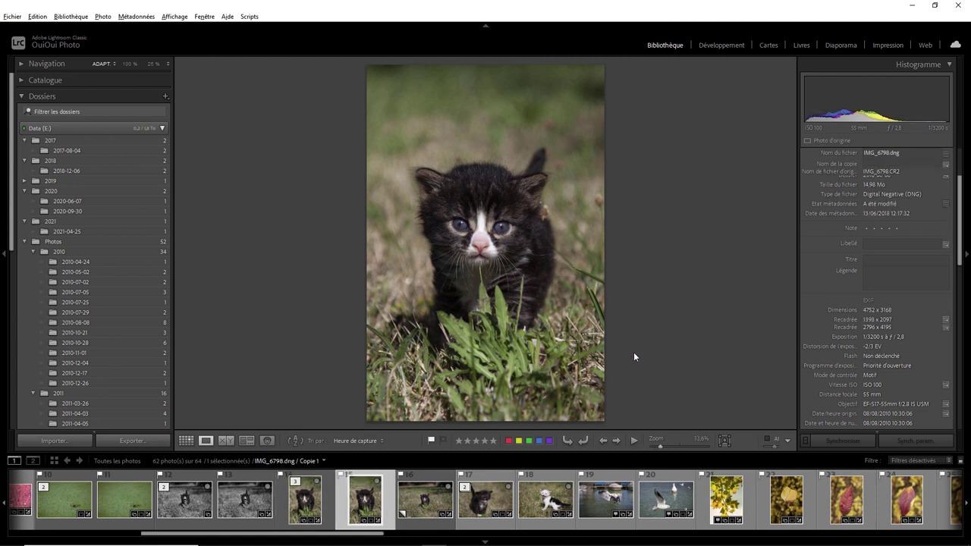